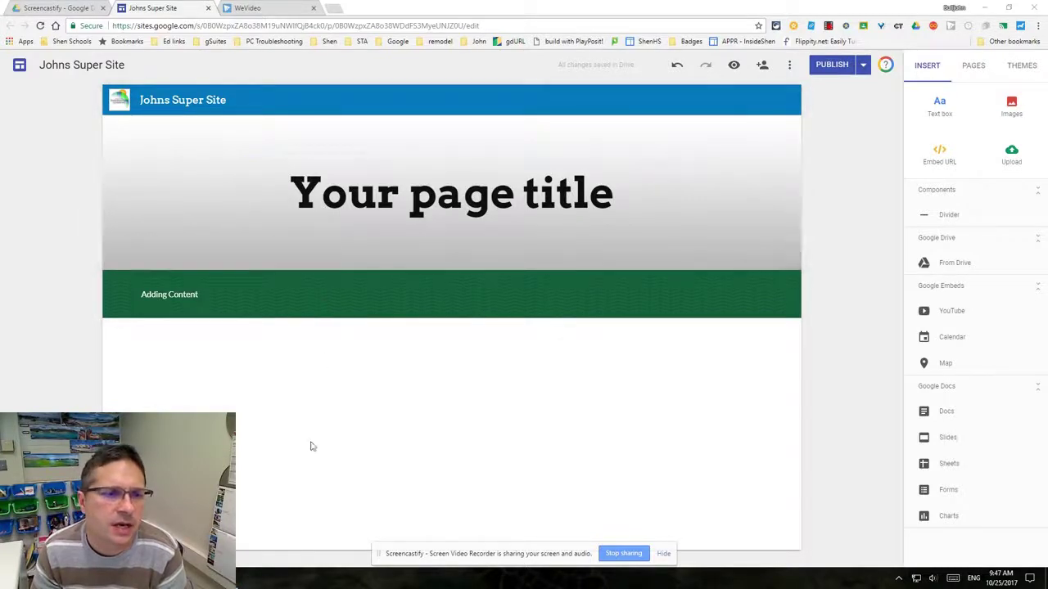
Replace the placeholder page title in the header with "Home"
click(476, 195)
triple_click(475, 195)
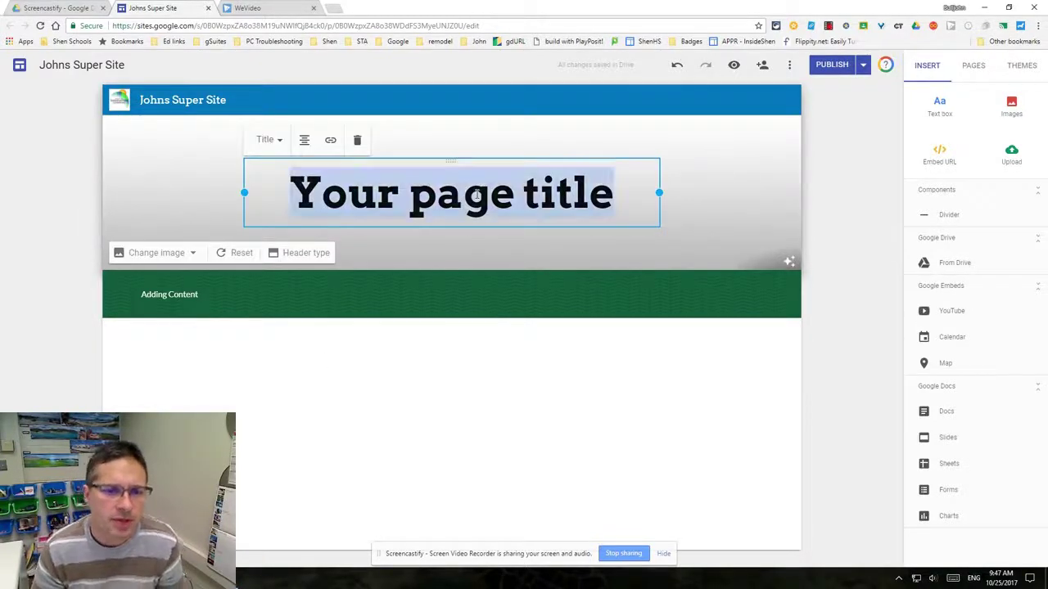
text(Home)
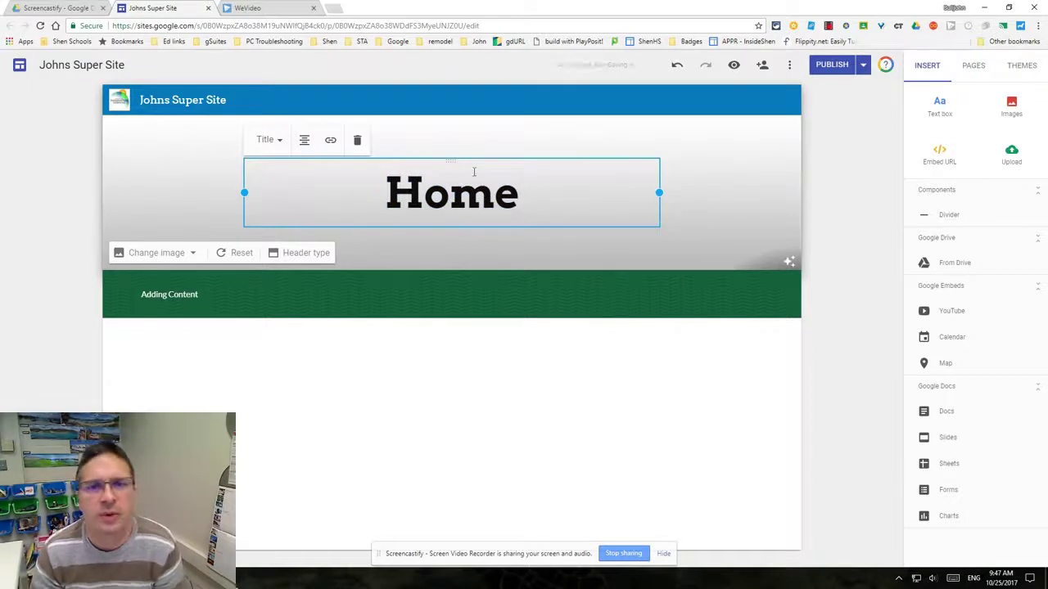
click(486, 306)
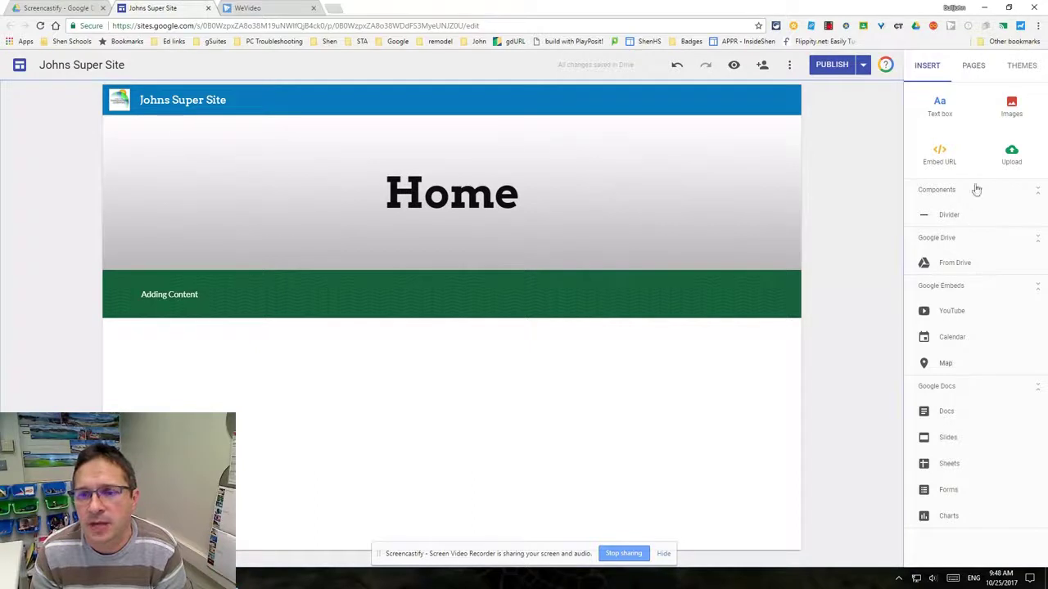
Add a new page named "Unit One" to the site
click(973, 67)
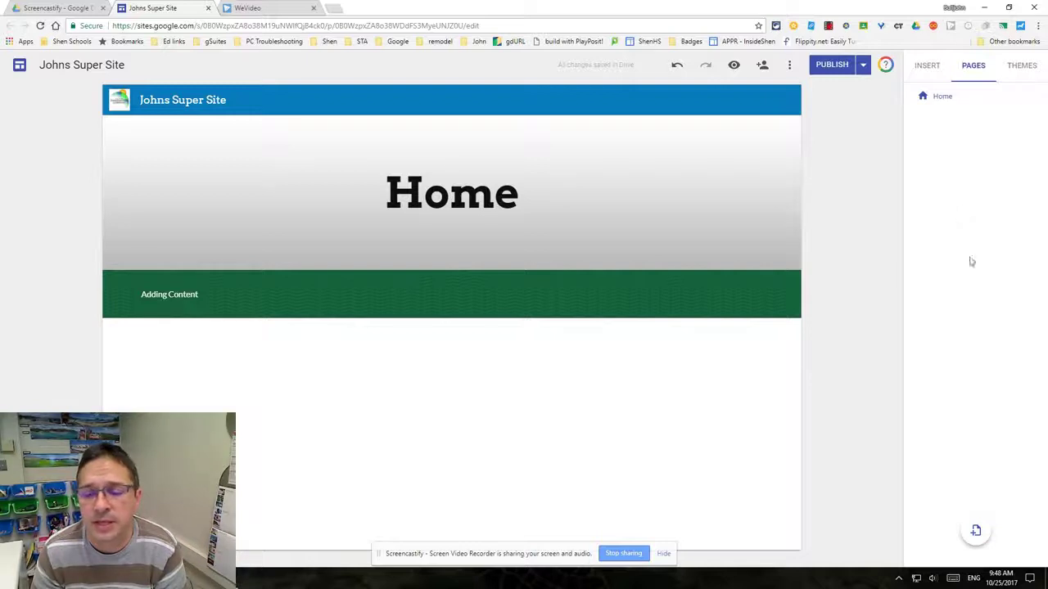
click(976, 532)
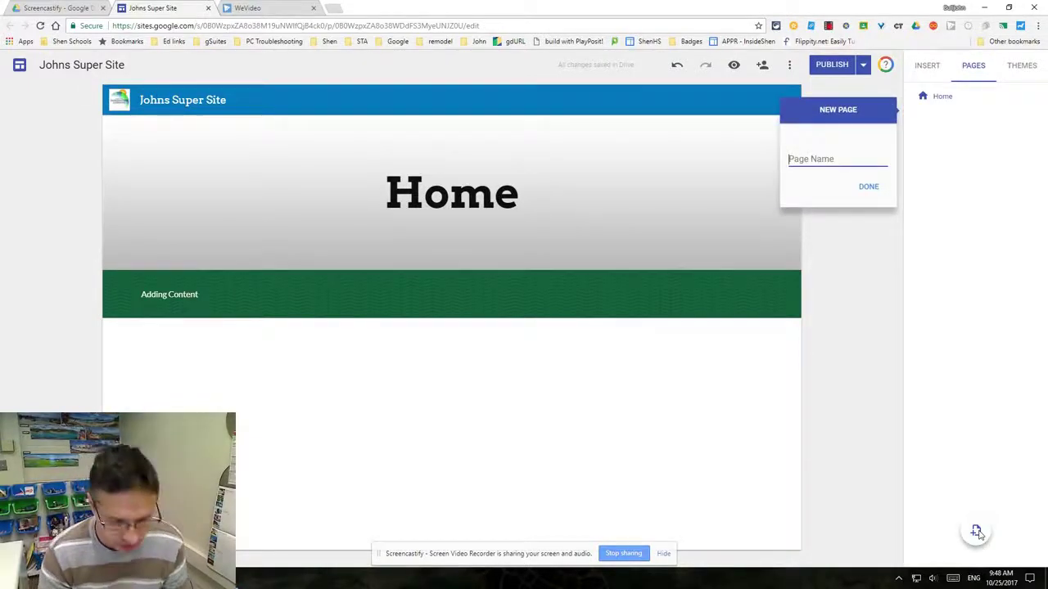
text(Unit One)
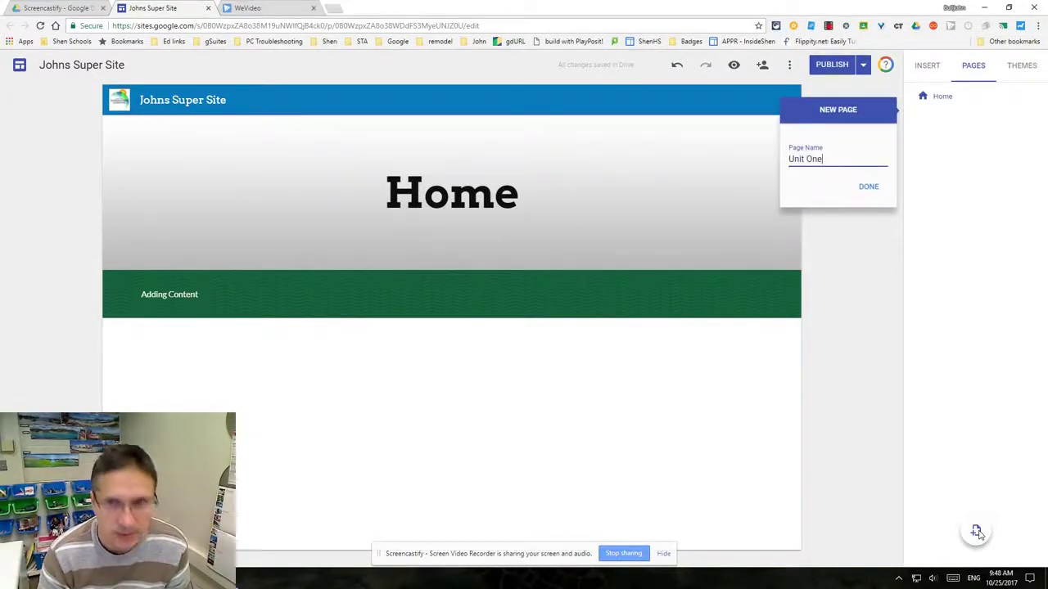
click(873, 189)
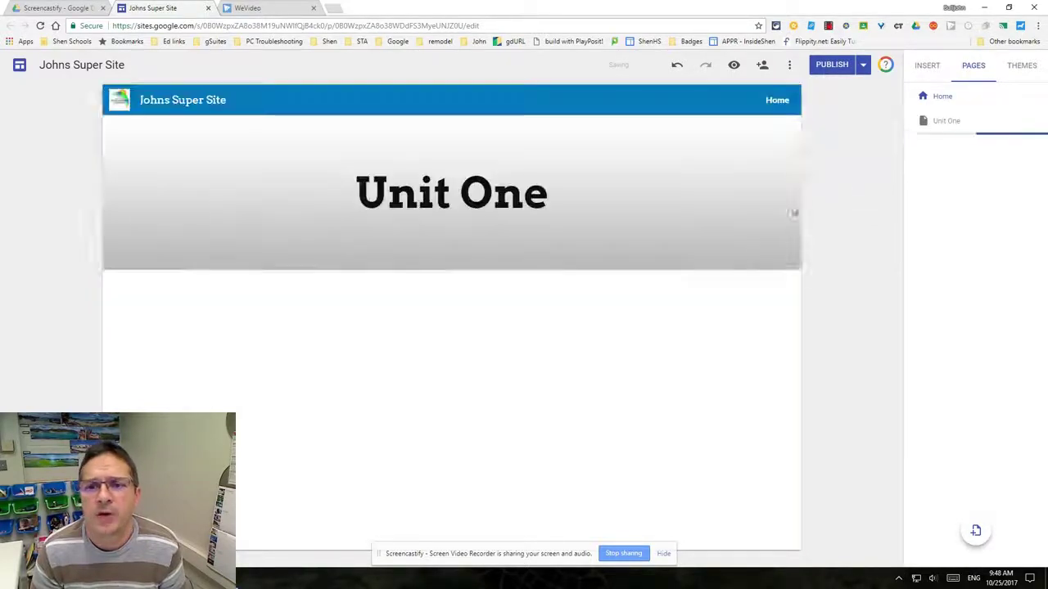
Change the Unit One page's header type to Title only
mouse_move(321, 256)
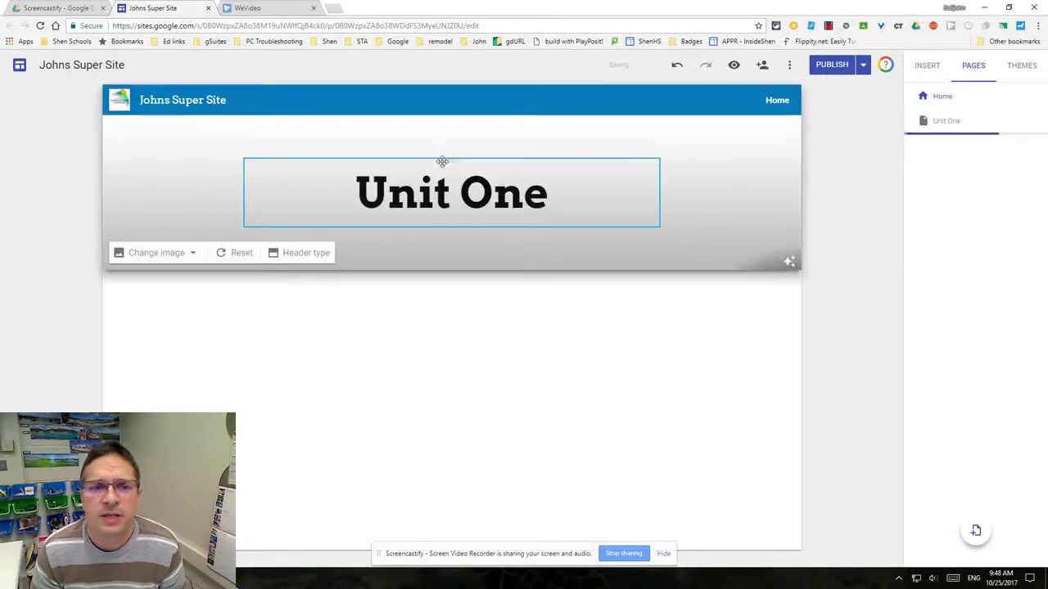
click(321, 253)
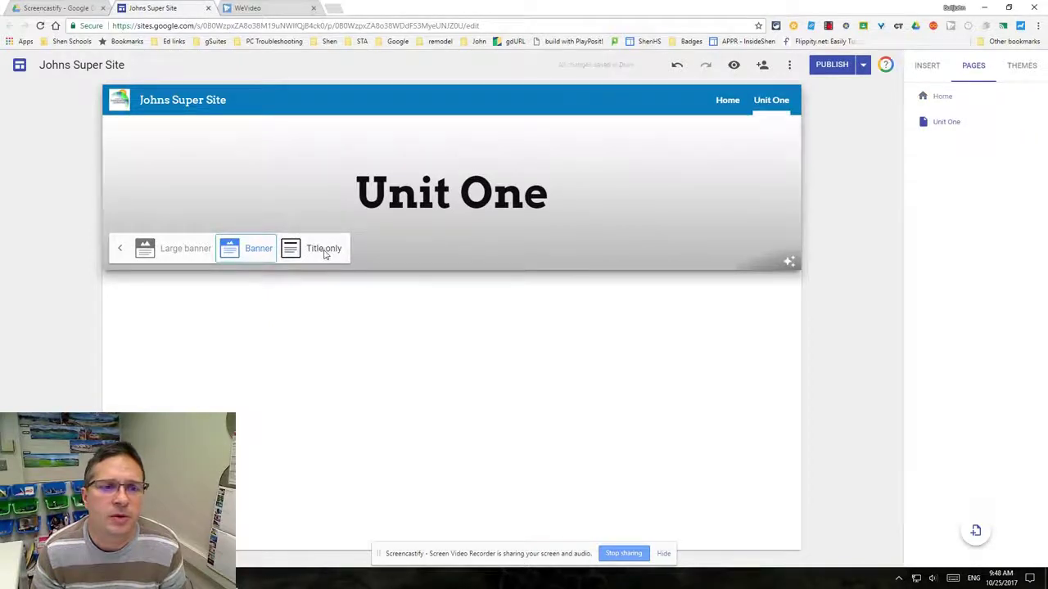
click(325, 250)
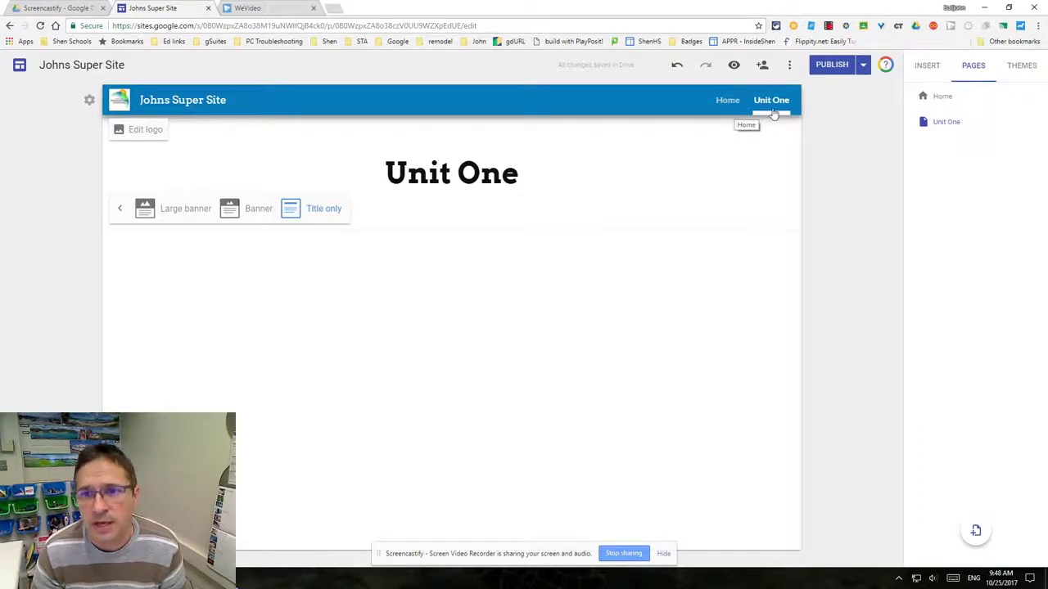
Create a subpage named "Chapter One" under the Unit One page
click(942, 99)
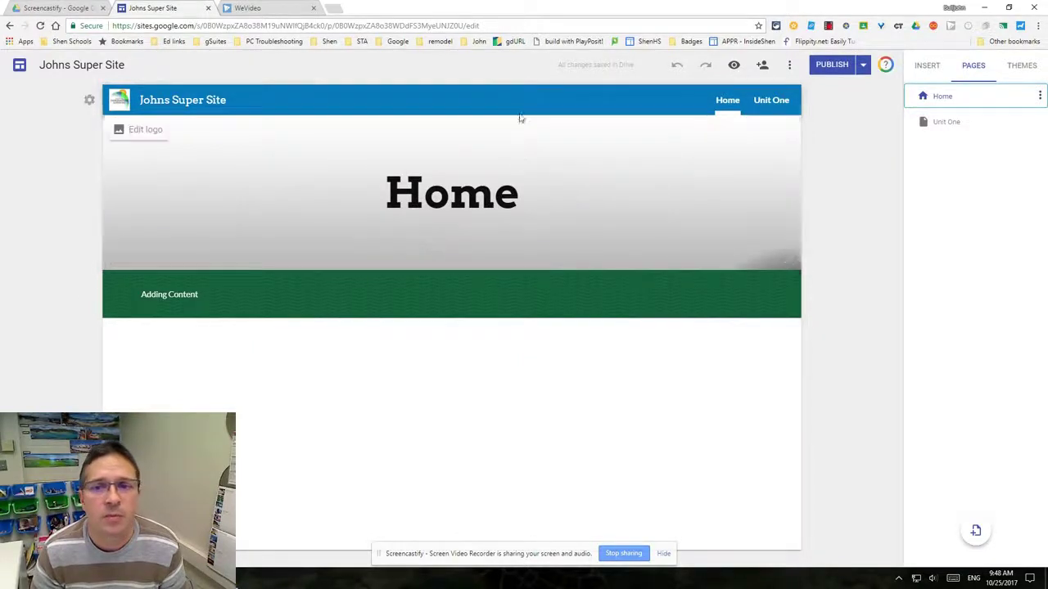
click(941, 129)
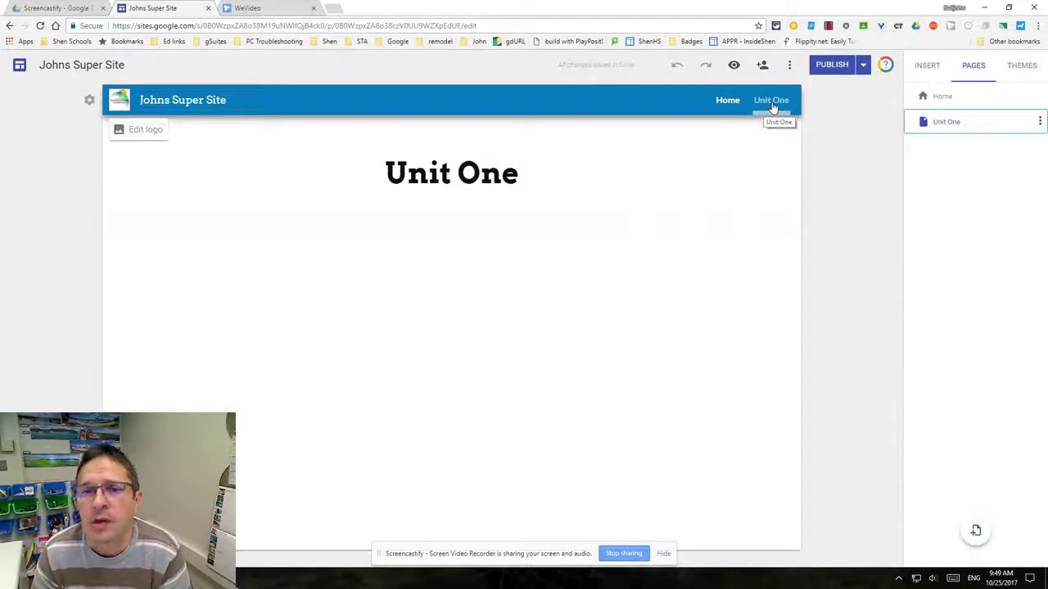
click(1039, 123)
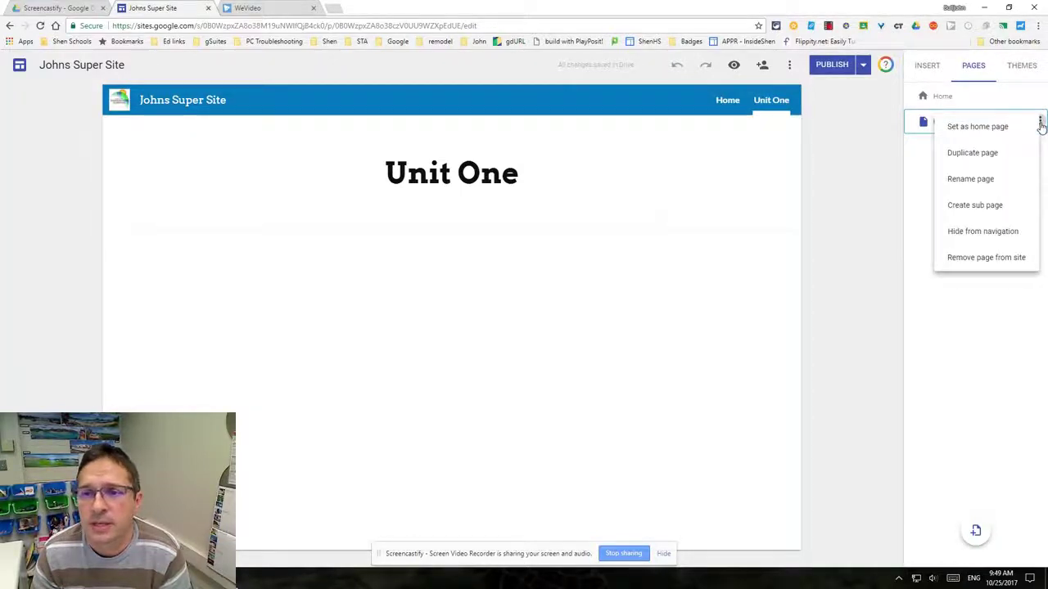
click(988, 207)
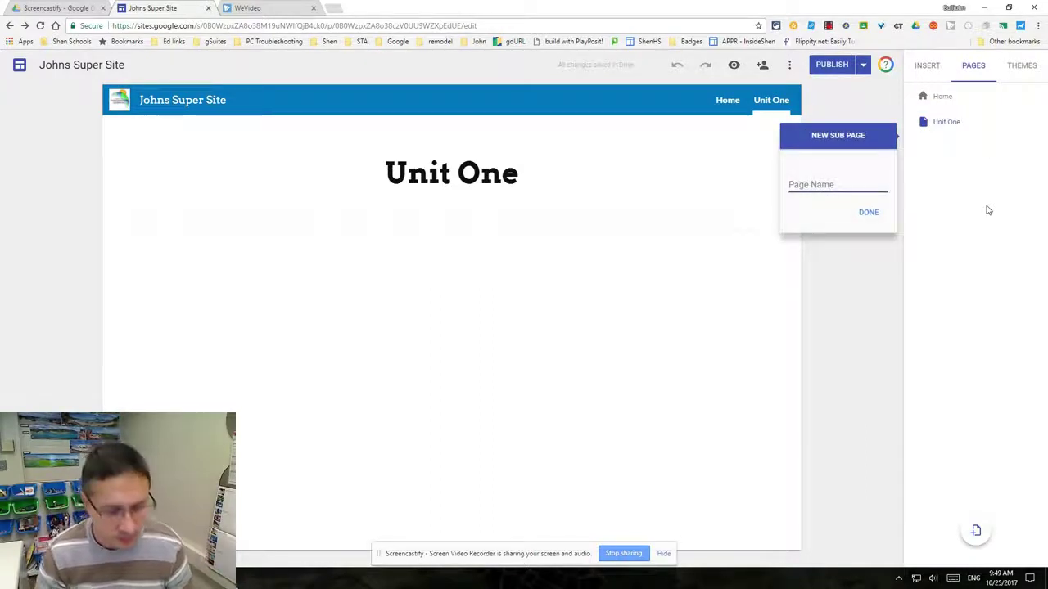
text(Chapter One)
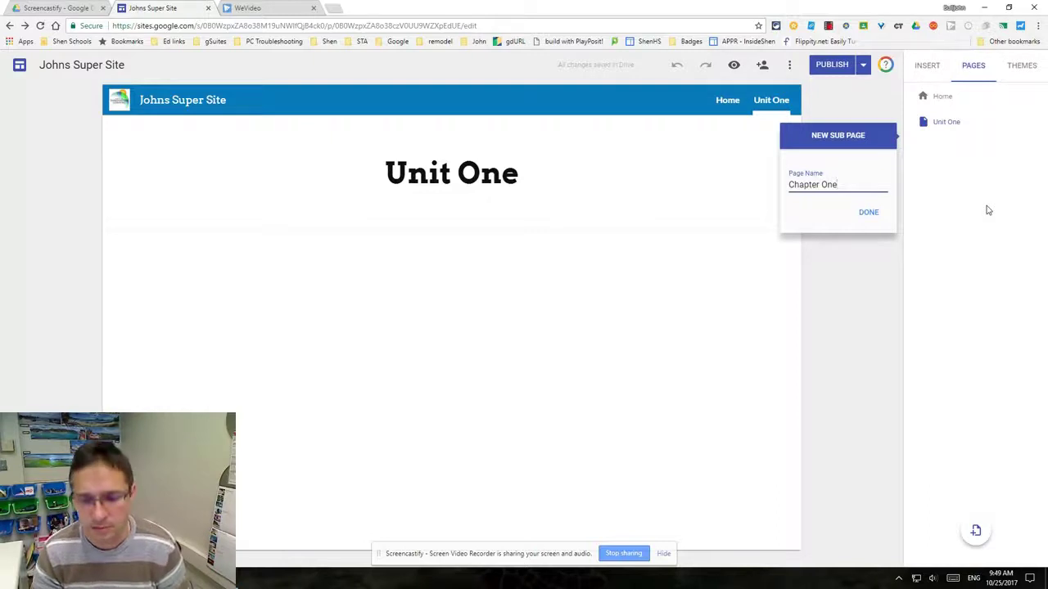
key(Return)
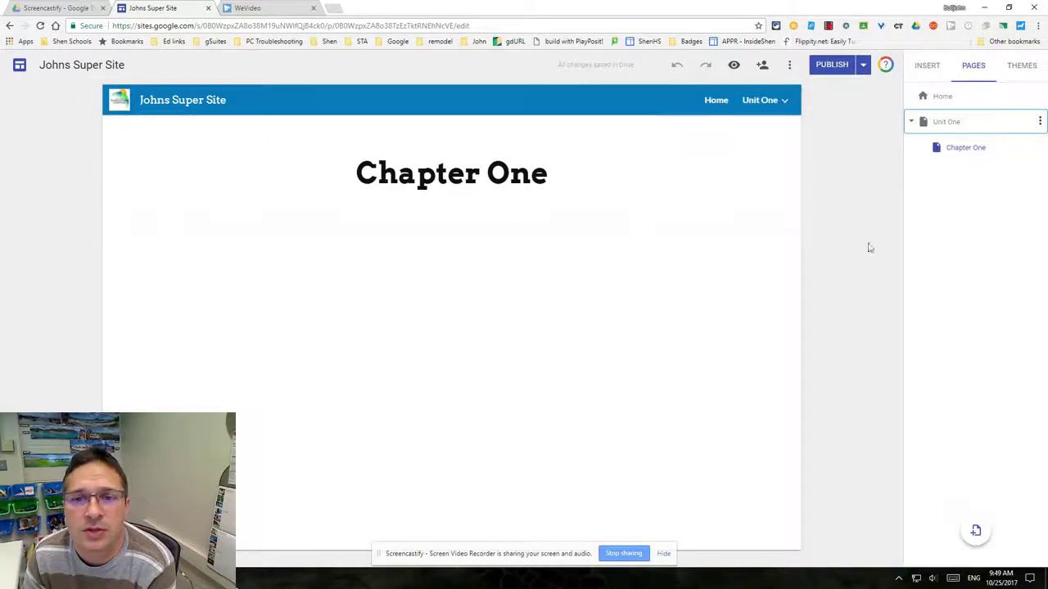
Create a second subpage under Unit One named "CHapter Two"
mouse_move(780, 112)
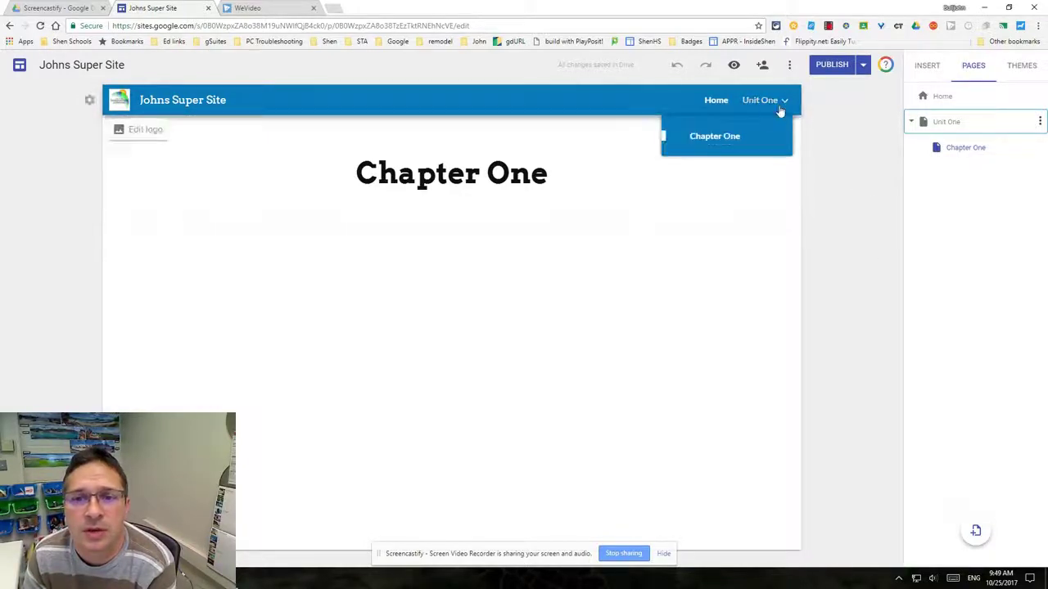
click(1038, 123)
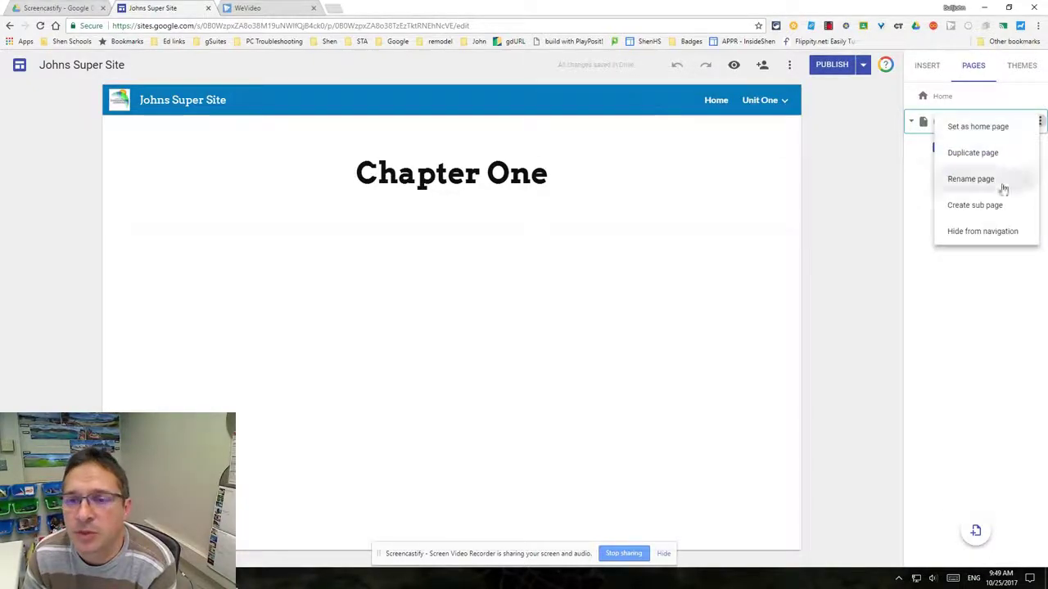
click(992, 206)
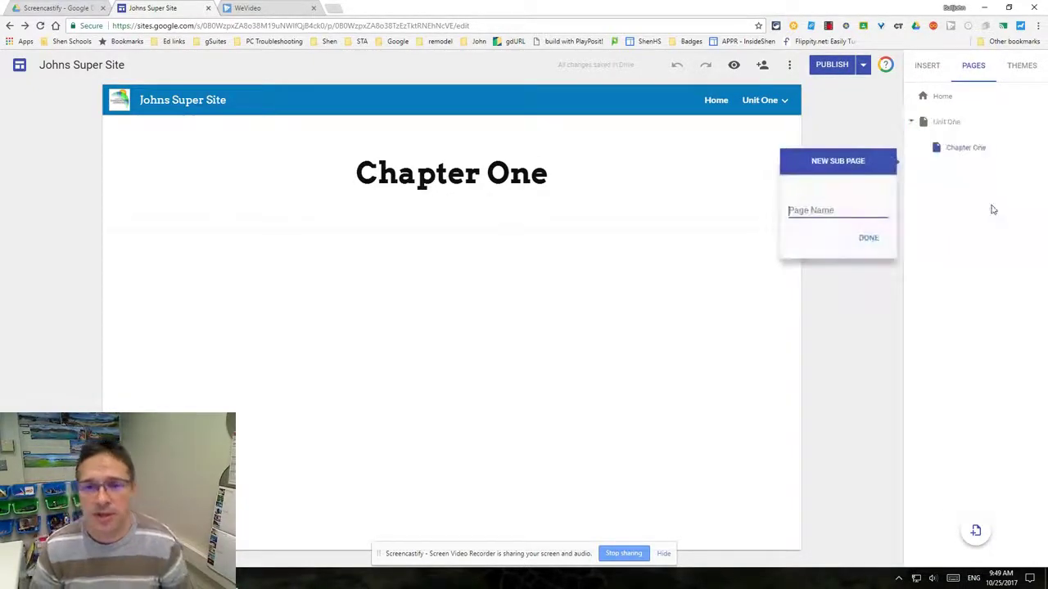
text(CHapter)
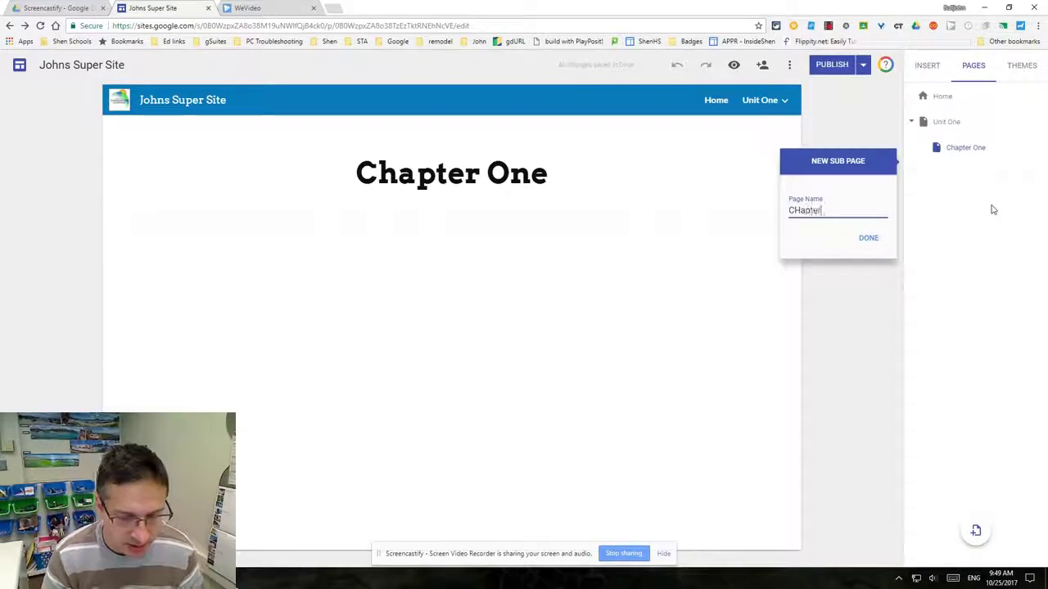
text( Two)
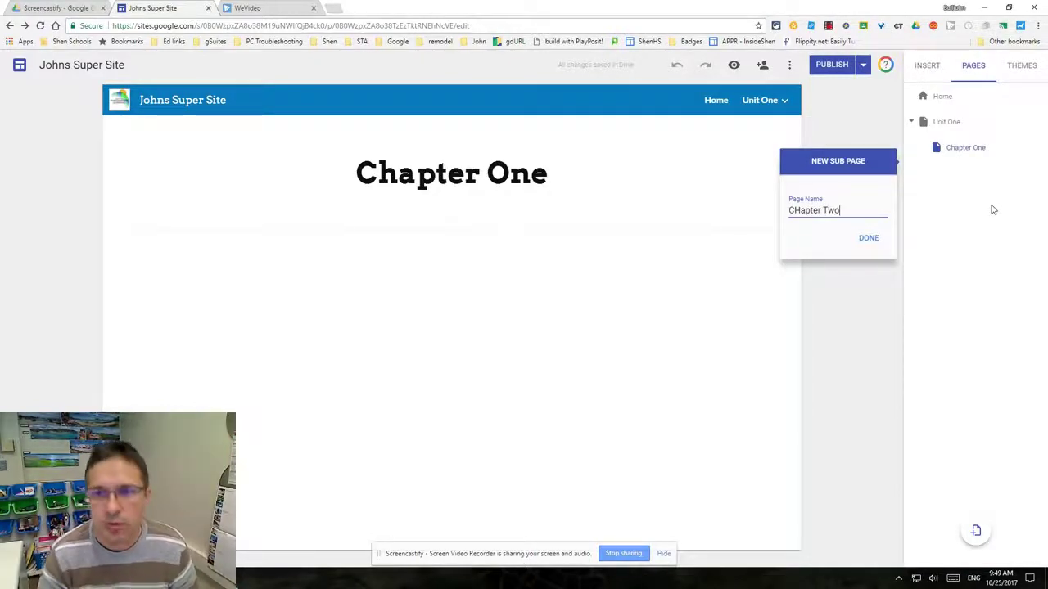
click(868, 238)
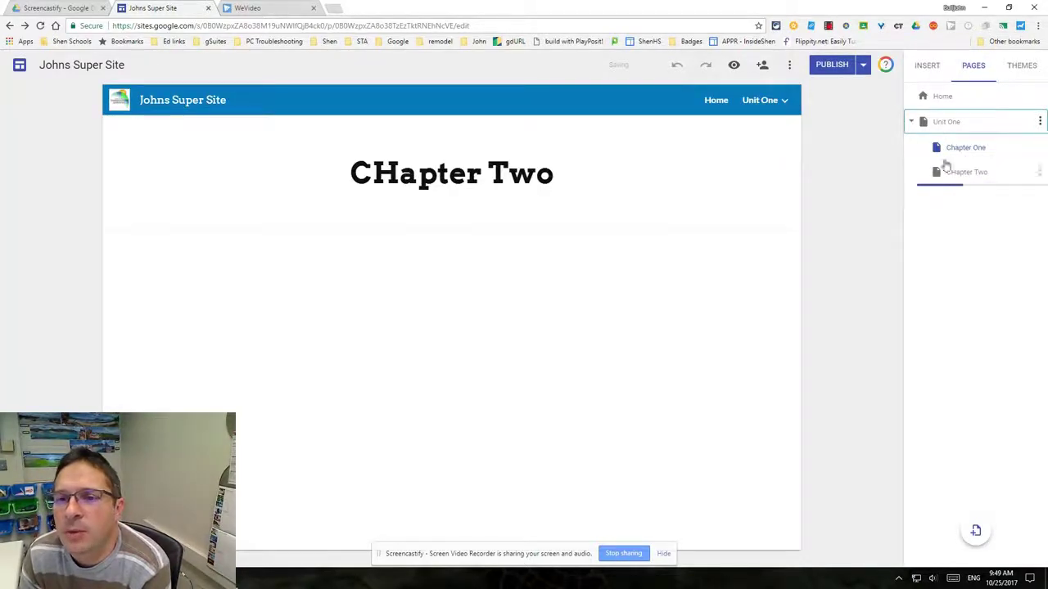
Change the CHapter Two page's header type to Large banner
mouse_move(782, 109)
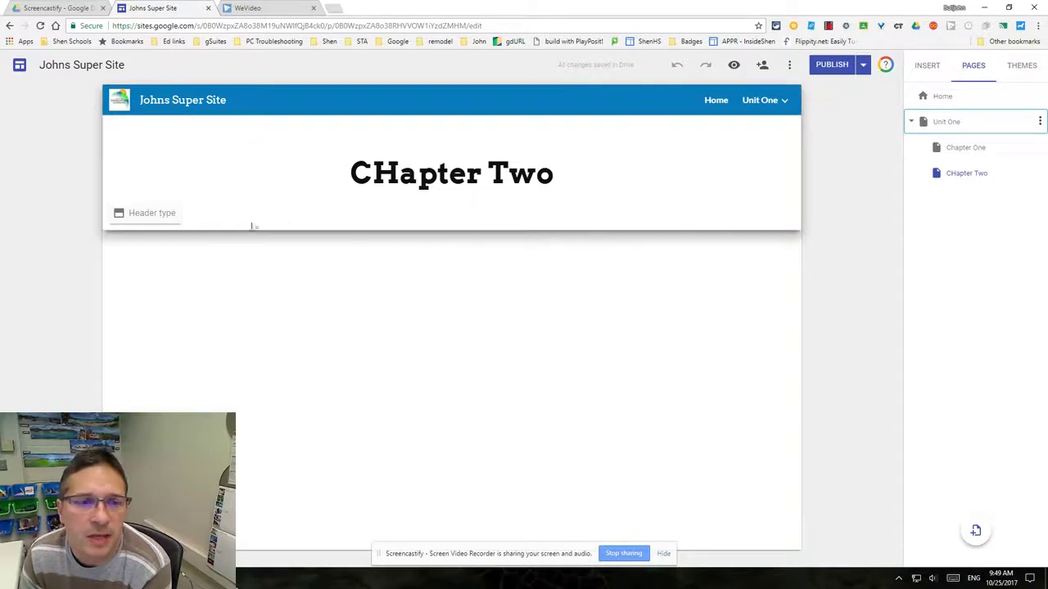
click(145, 215)
click(147, 211)
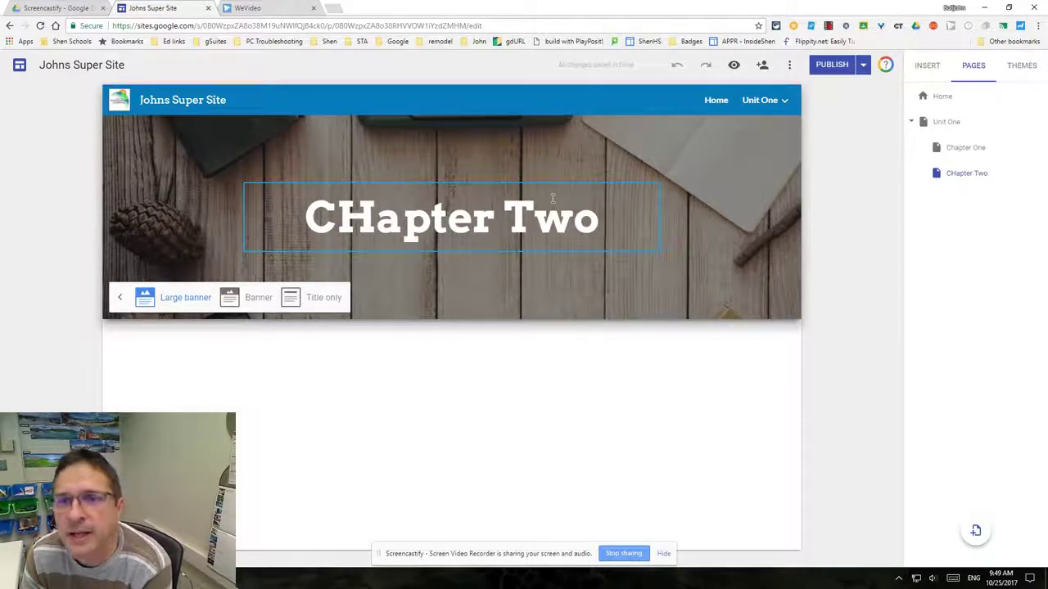
Create a subpage named "Chp 2 - Test" under the CHapter Two page
click(961, 152)
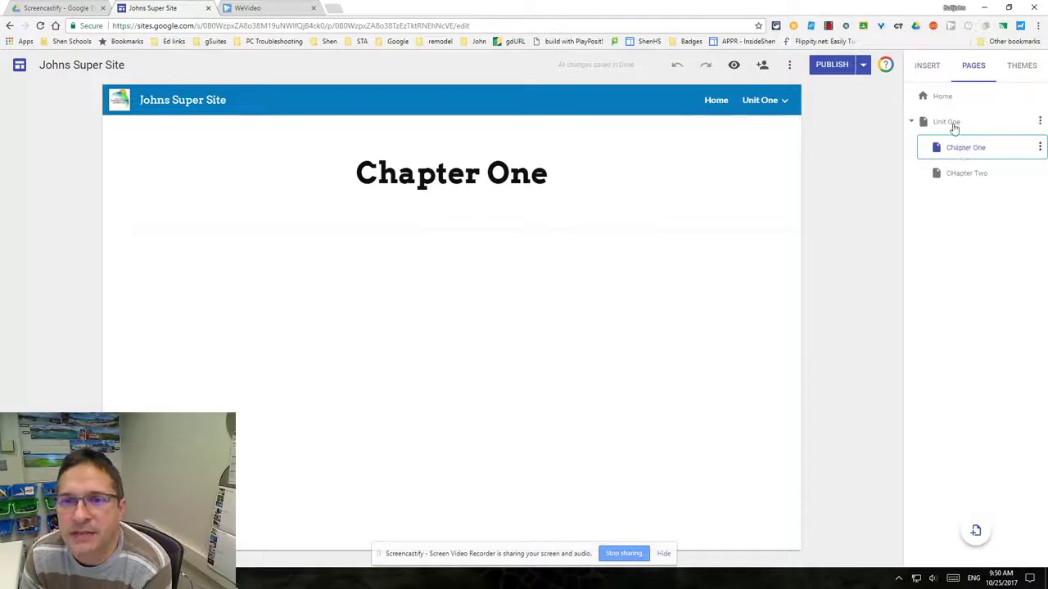
click(949, 124)
click(946, 99)
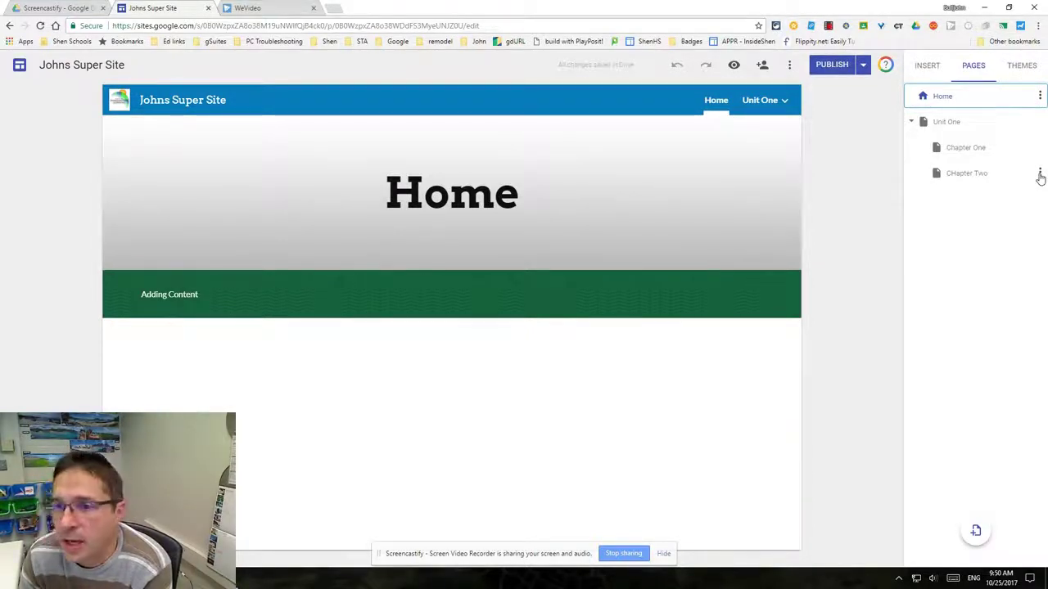
click(1040, 174)
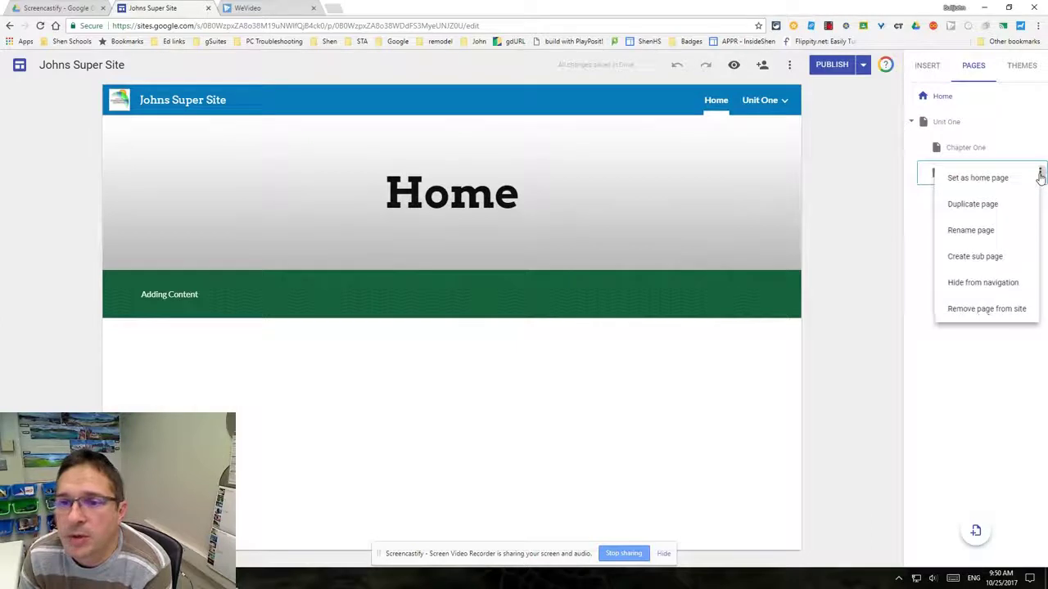
click(987, 259)
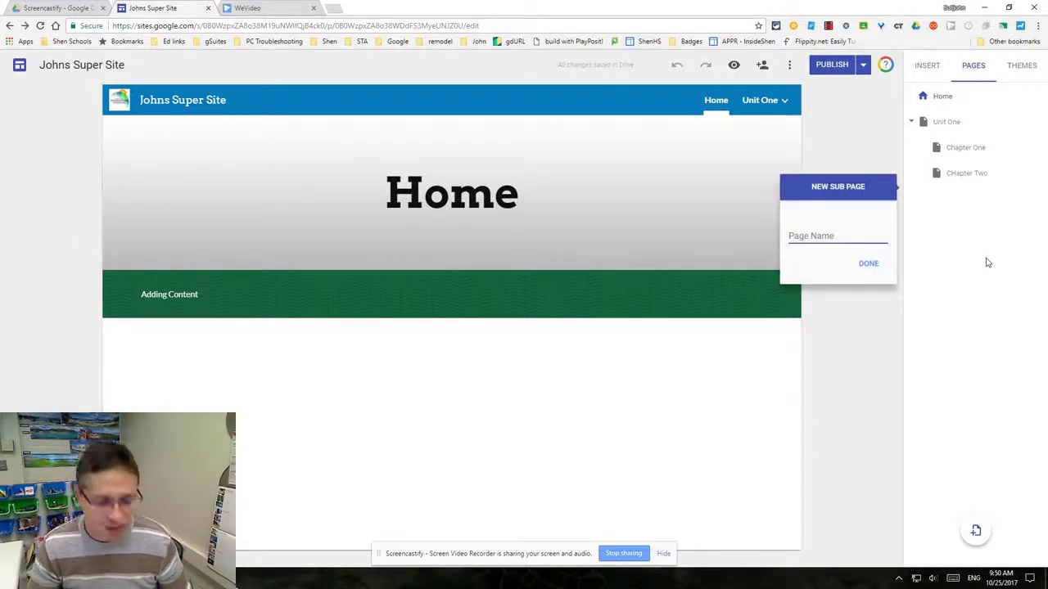
text(Cha)
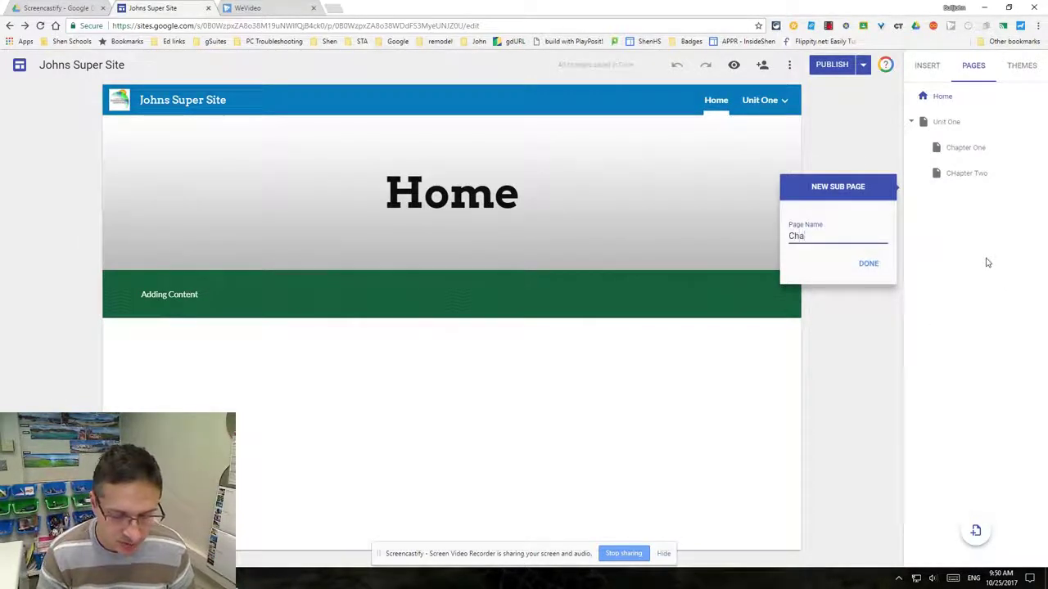
text( 2 - Test)
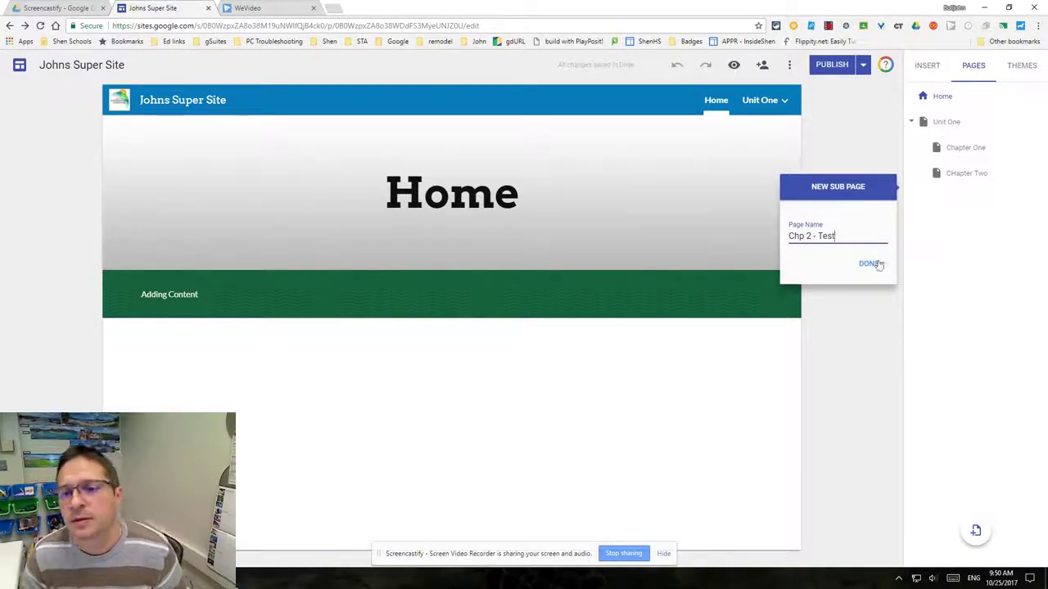
click(871, 264)
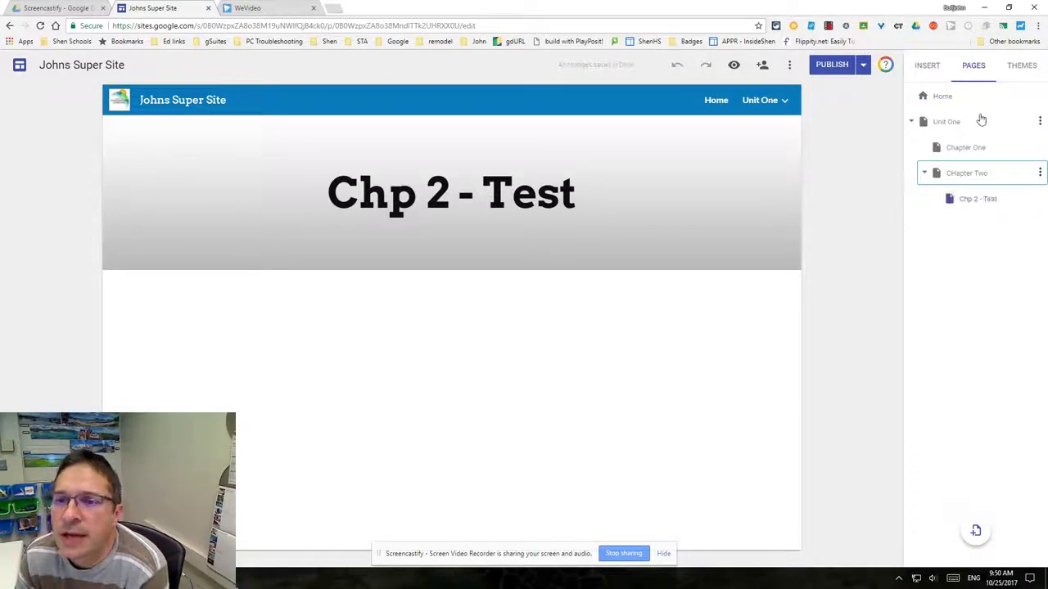
click(1039, 123)
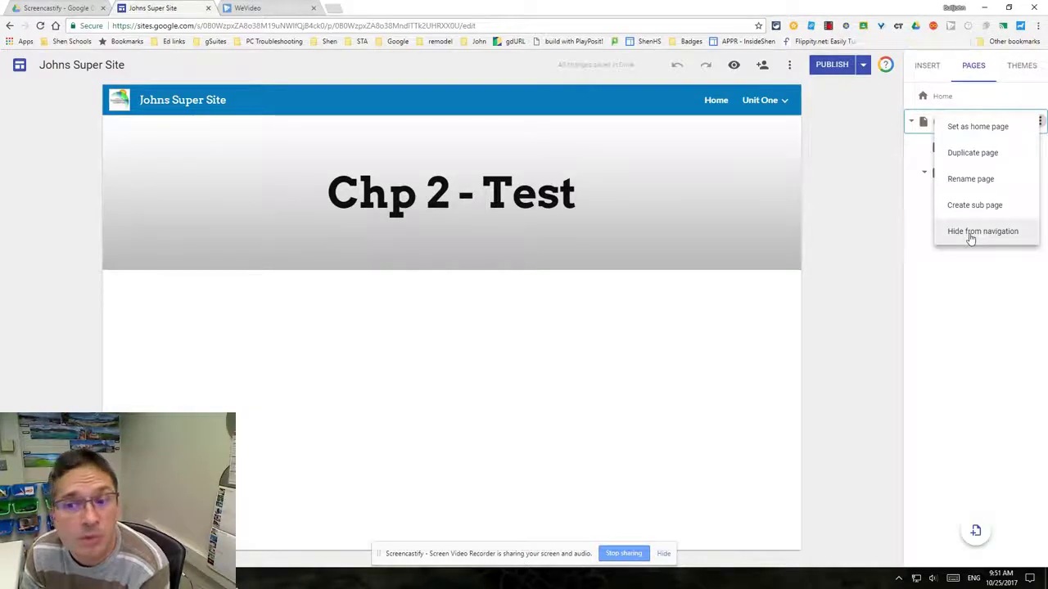
click(864, 273)
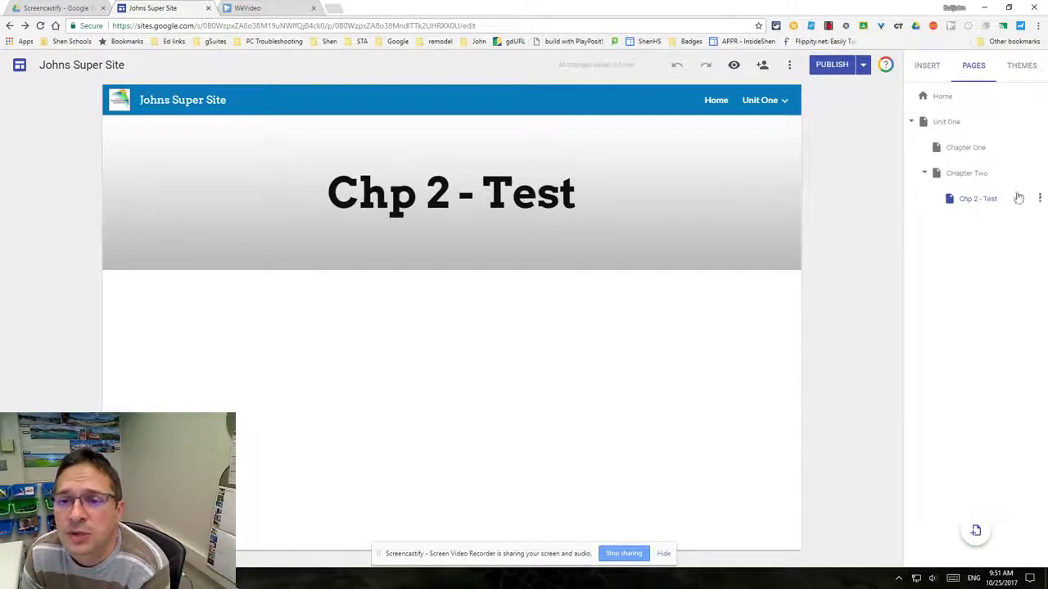
Move the Chp 2 - Test page directly under Unit One and nest it back under CHapter Two
drag(1015, 199, 954, 122)
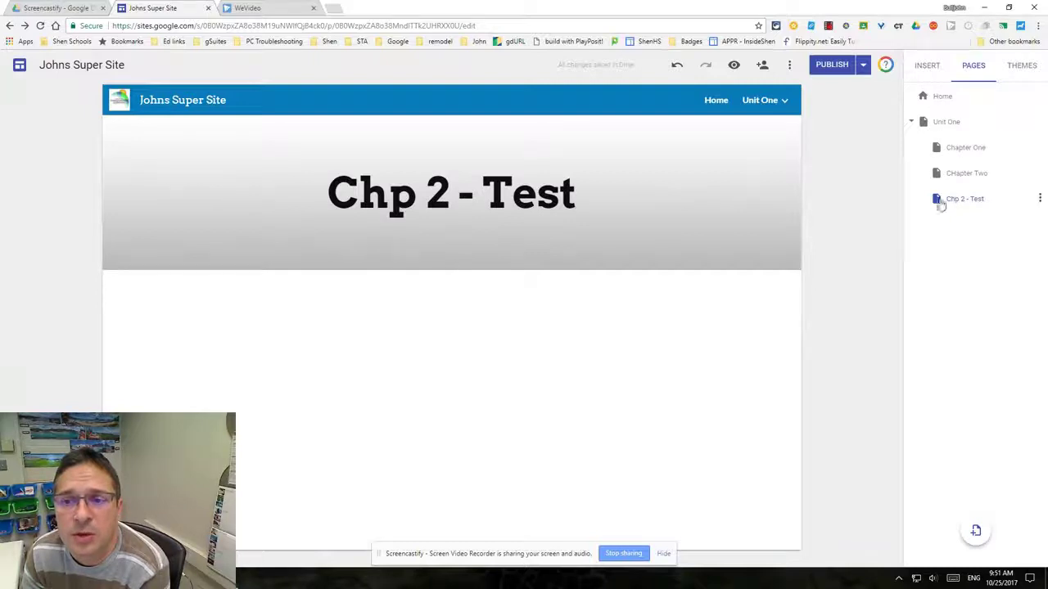
drag(999, 203, 1008, 172)
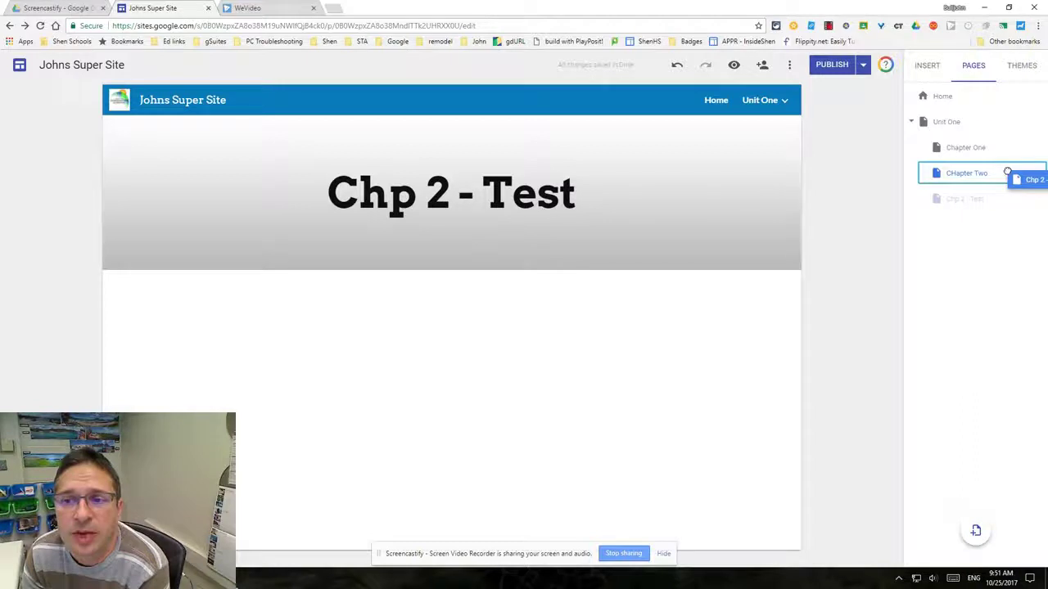
drag(1007, 172, 1009, 176)
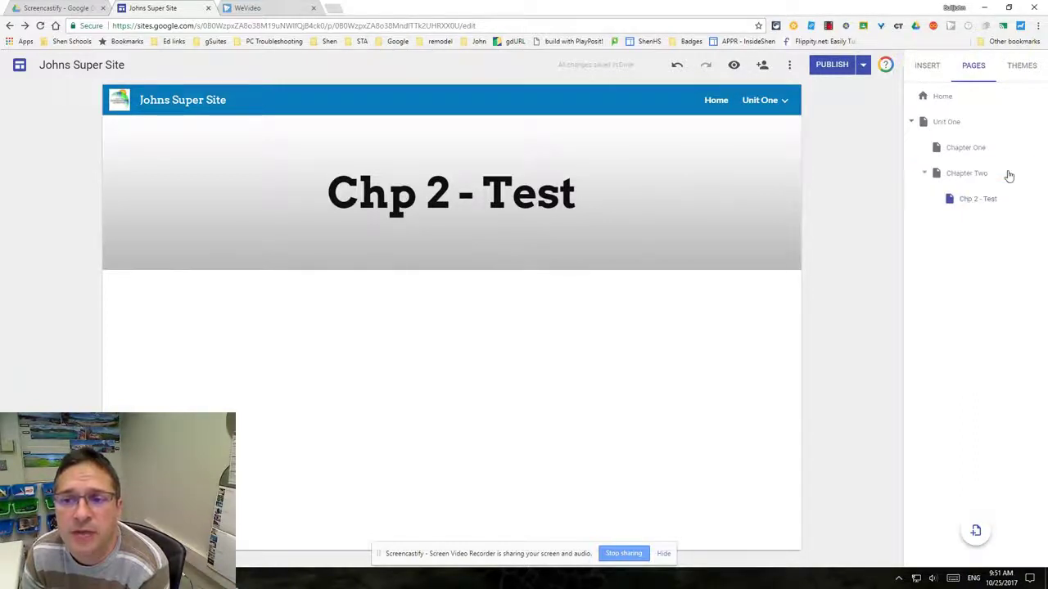